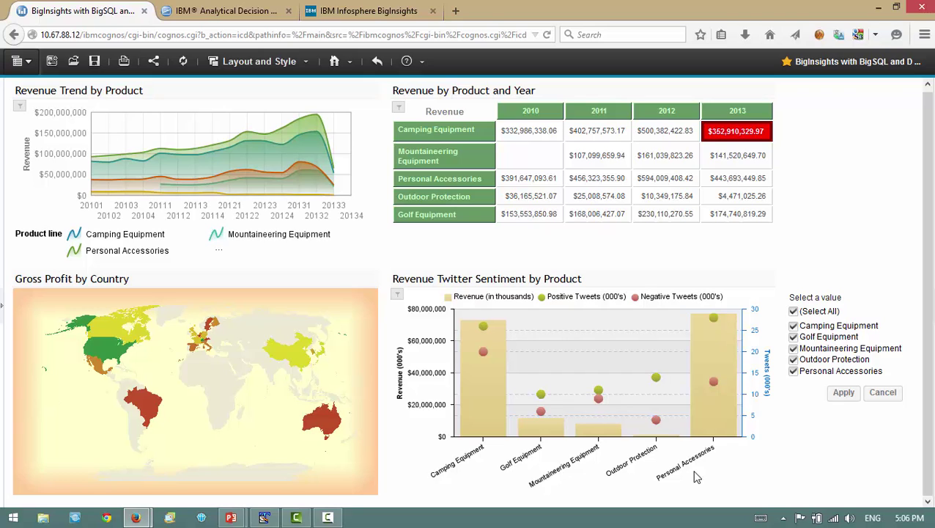
- Exclude Golf, Mountaineering and Outdoor Protection from the dashboard filter, apply it, then switch to Firefox
{"action": "left_click", "coordinate": [793, 337]}
{"action": "left_click", "coordinate": [793, 348]}
{"action": "left_click", "coordinate": [793, 359]}
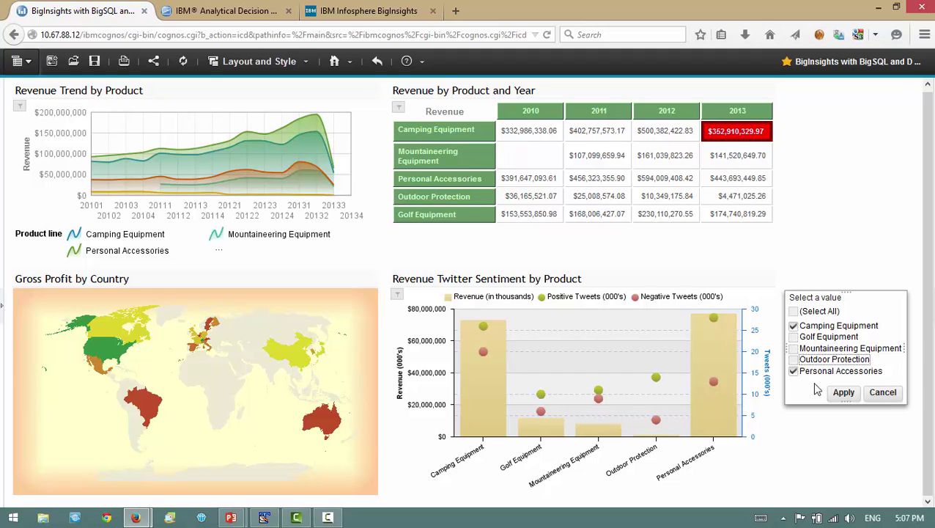
{"action": "left_click", "coordinate": [843, 393]}
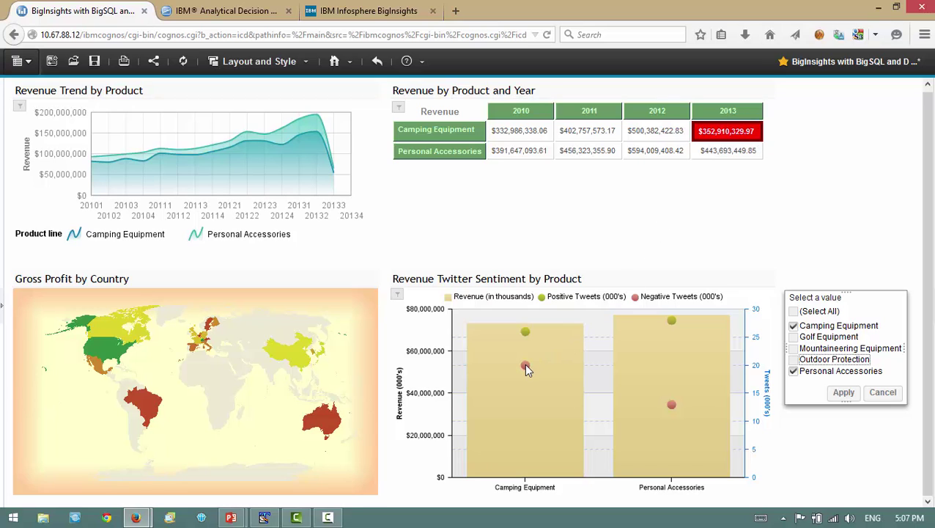
{"action": "mouse_move", "coordinate": [526, 369]}
{"action": "left_click", "coordinate": [137, 518]}
- Bring the Great Outdoors store home page window to the front
{"action": "left_click", "coordinate": [206, 472]}
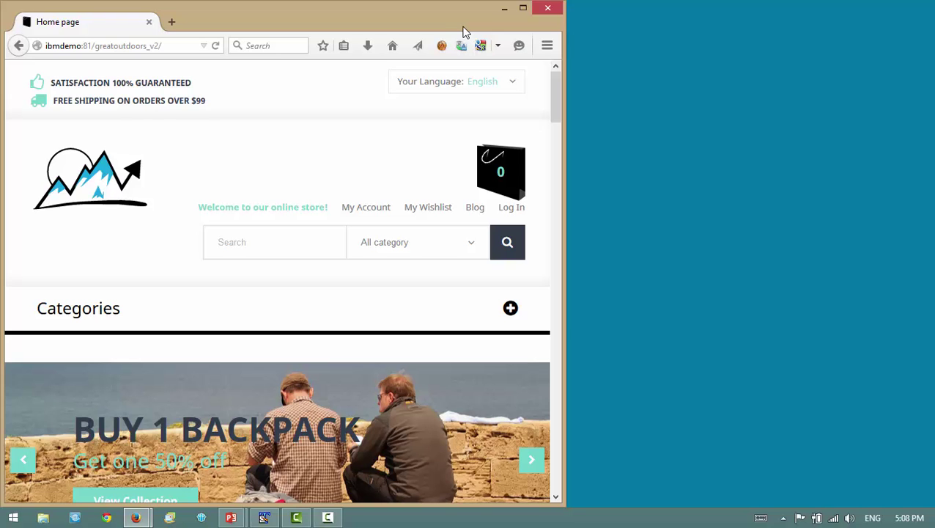
{"action": "mouse_move", "coordinate": [556, 81]}
{"action": "left_mouse_down"}
{"action": "mouse_move", "coordinate": [565, 146]}
{"action": "mouse_move", "coordinate": [565, 79]}
{"action": "left_mouse_up"}
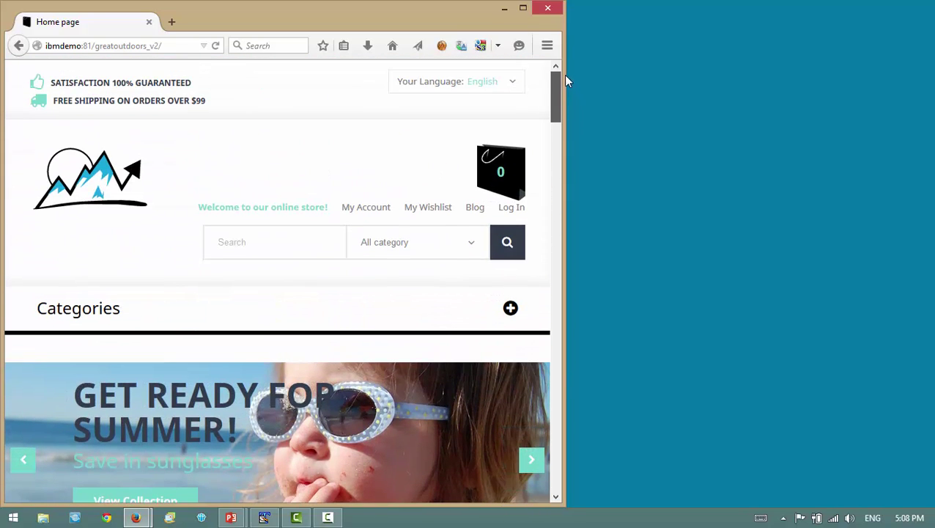
- Log in to the online store with the customer's e-mail address and password
{"action": "left_click", "coordinate": [513, 212]}
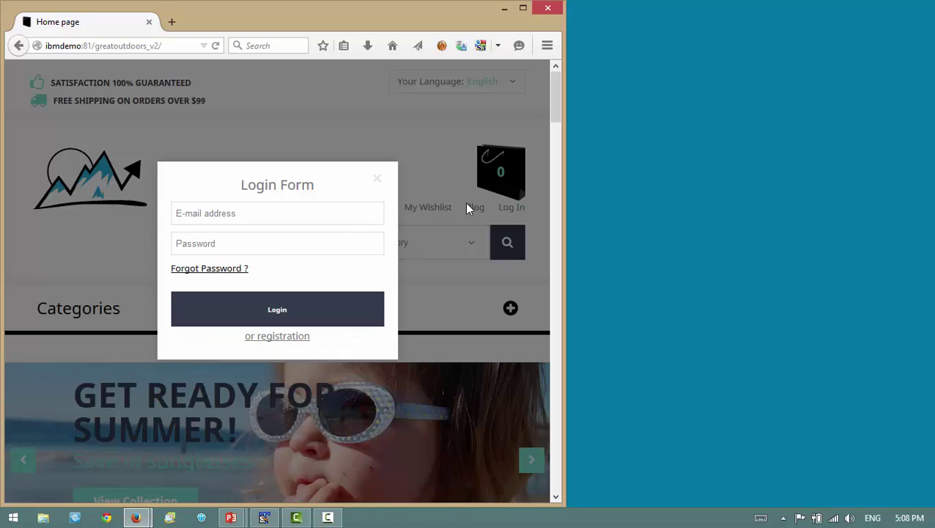
{"action": "left_click", "coordinate": [330, 212]}
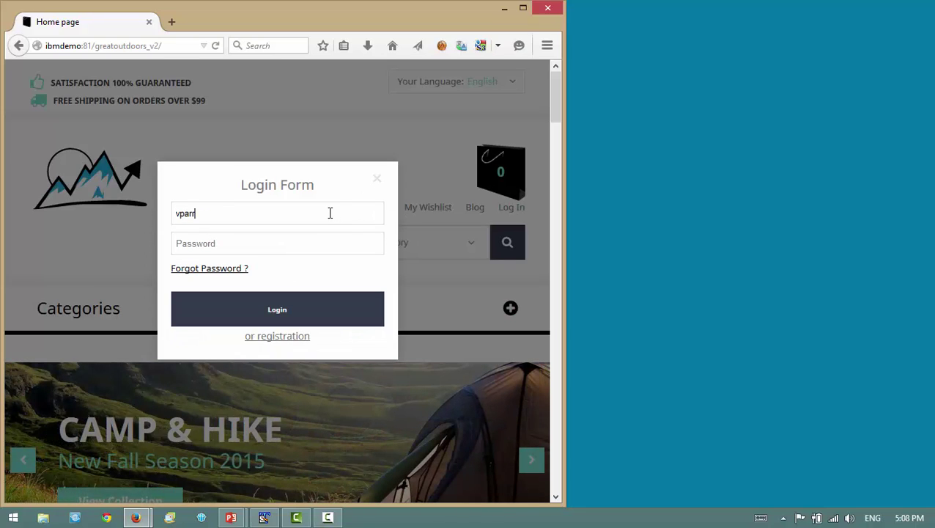
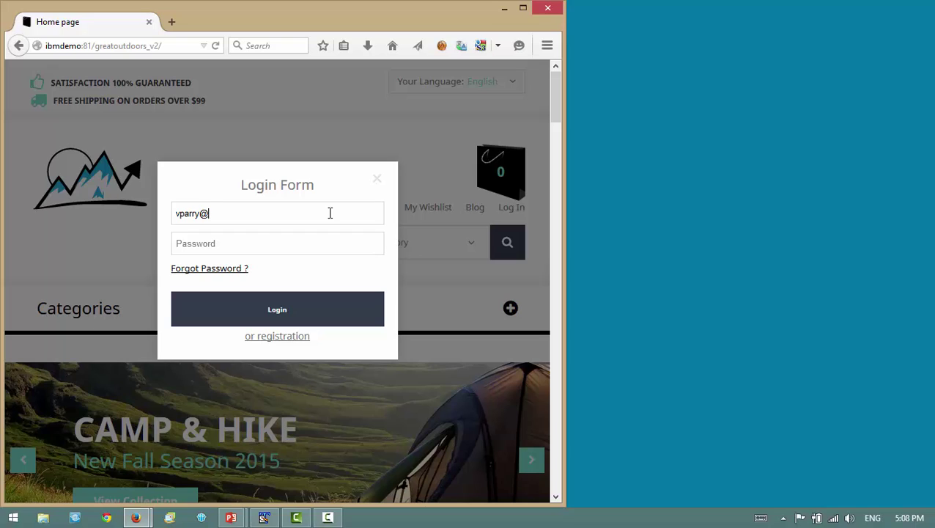
{"action": "key", "text": "Tab"}
{"action": "type", "text": "*******"}
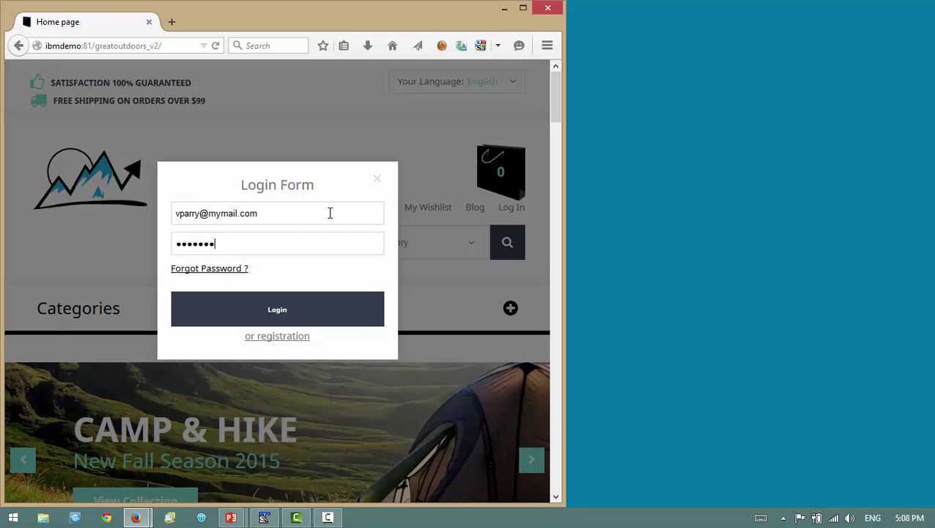
{"action": "type", "text": "*"}
{"action": "left_click", "coordinate": [280, 317]}
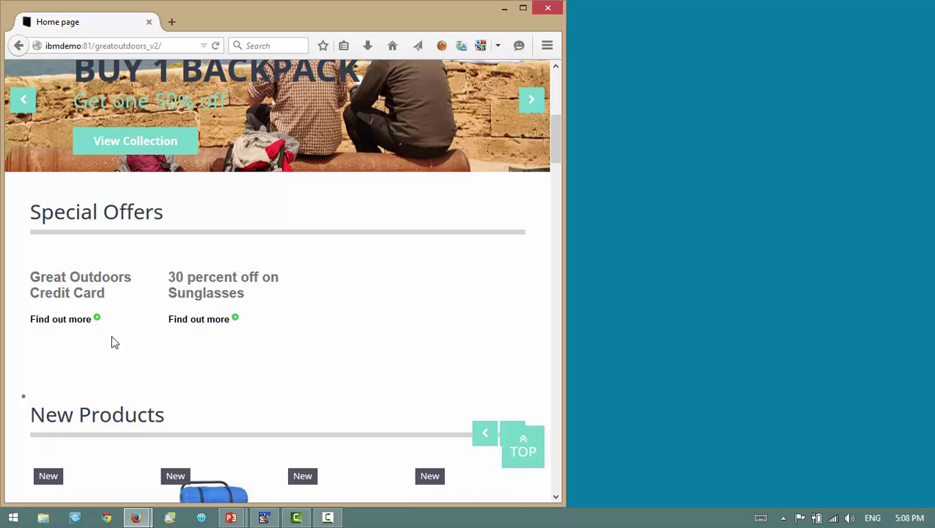
- View the Sunglasses offer and the other special offer's details, returning to the offer list each time
{"action": "left_click", "coordinate": [189, 322]}
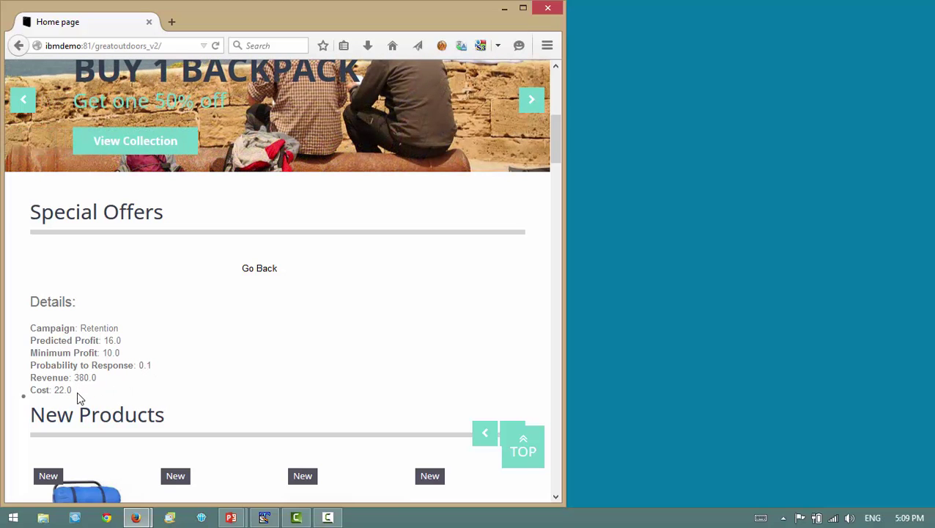
{"action": "left_click", "coordinate": [250, 271]}
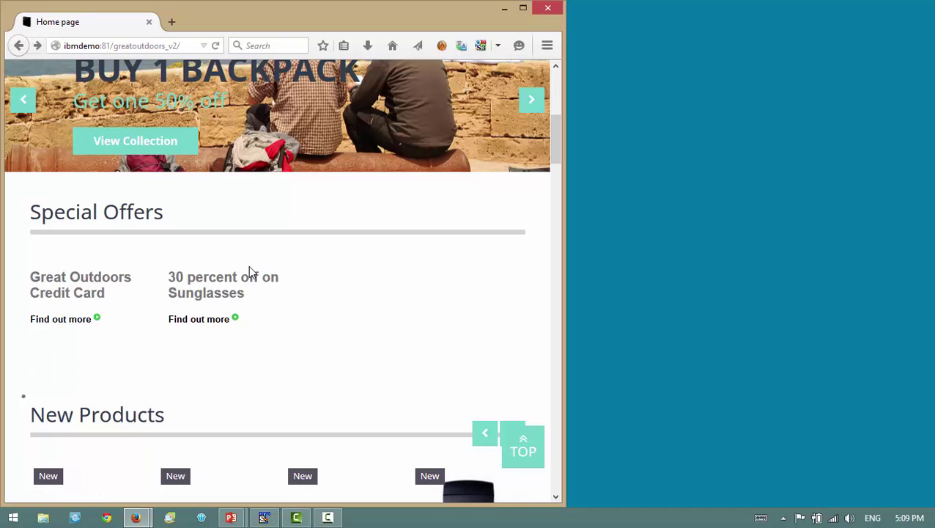
{"action": "left_click", "coordinate": [89, 326]}
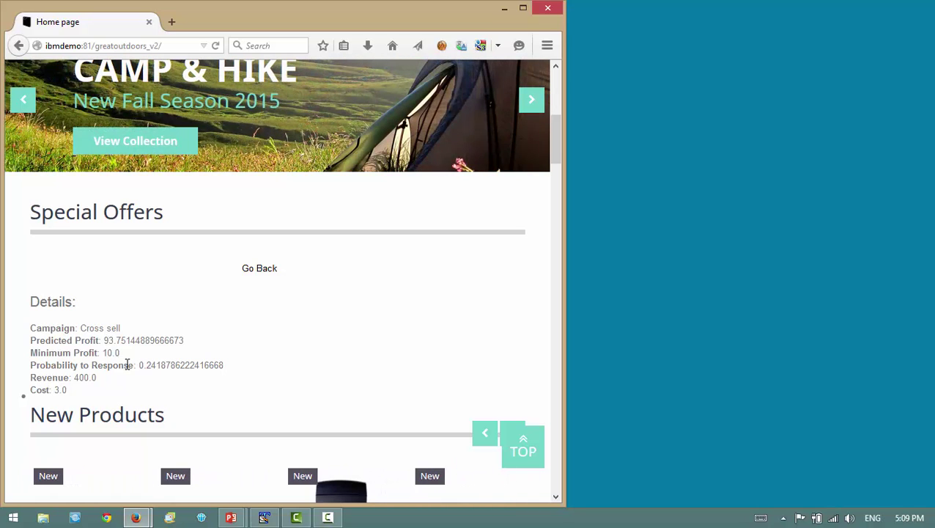
{"action": "left_click", "coordinate": [262, 272]}
- Log out and log back in with the second customer's e-mail address and password
{"action": "left_click_drag", "start_coordinate": [555, 141], "coordinate": [556, 88]}
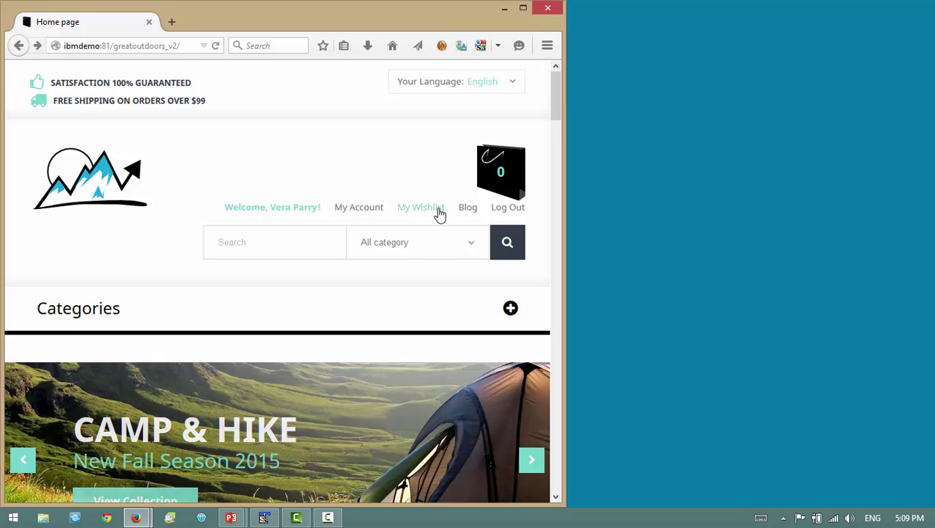
{"action": "left_click", "coordinate": [506, 214]}
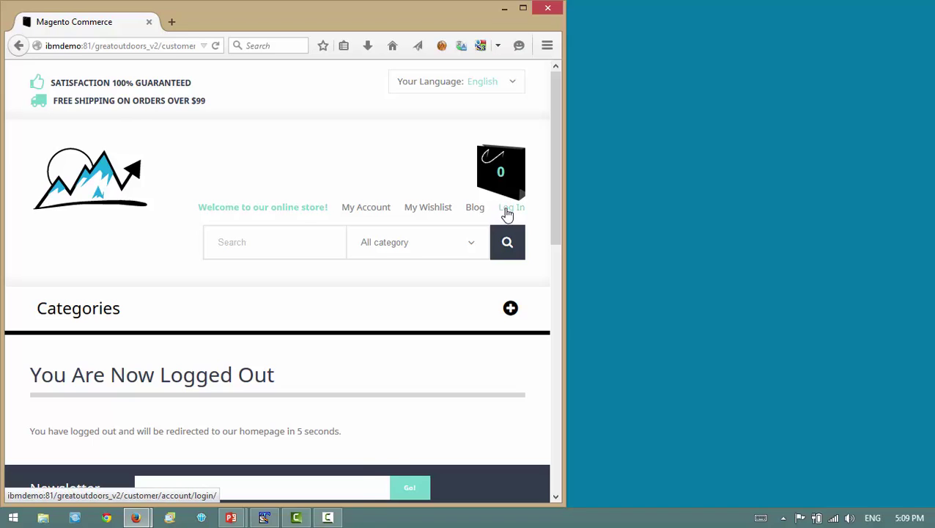
{"action": "left_click", "coordinate": [506, 210]}
{"action": "left_click", "coordinate": [359, 214]}
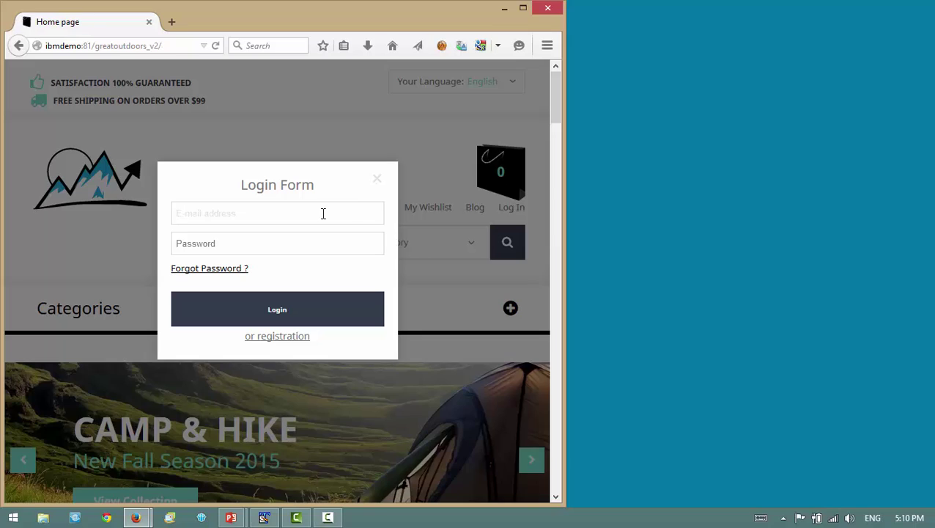
{"action": "key", "text": "Tab"}
{"action": "type", "text": "password"}
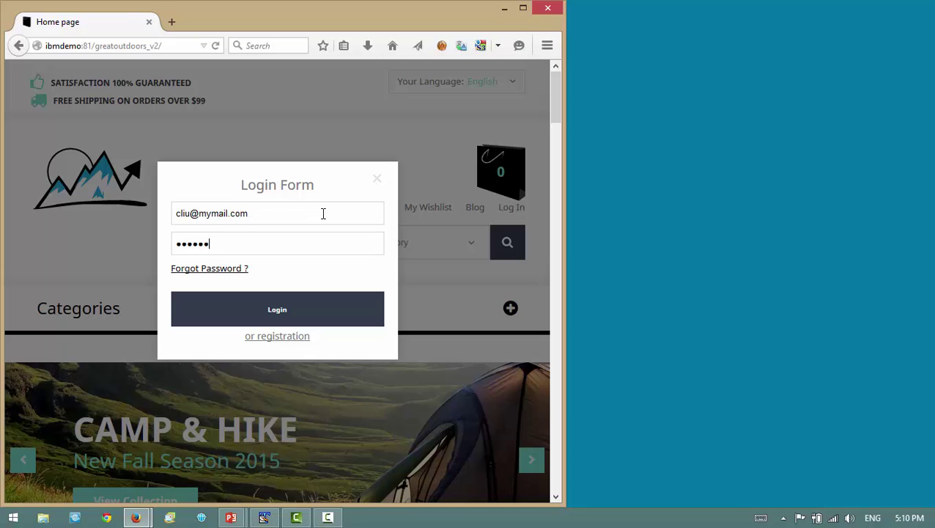
{"action": "left_click", "coordinate": [283, 315]}
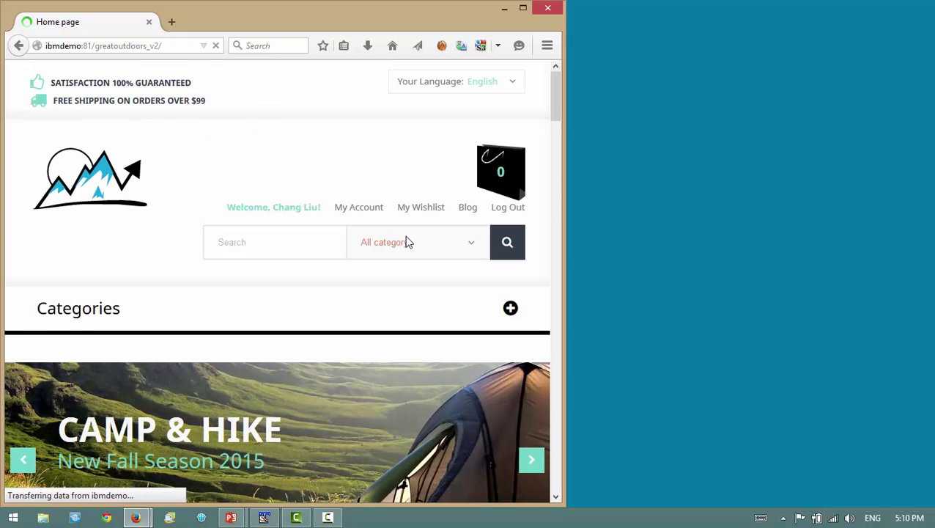
- View the Travel with Outdoors offer details and return to the offer
{"action": "left_click_drag", "start_coordinate": [557, 111], "coordinate": [561, 149]}
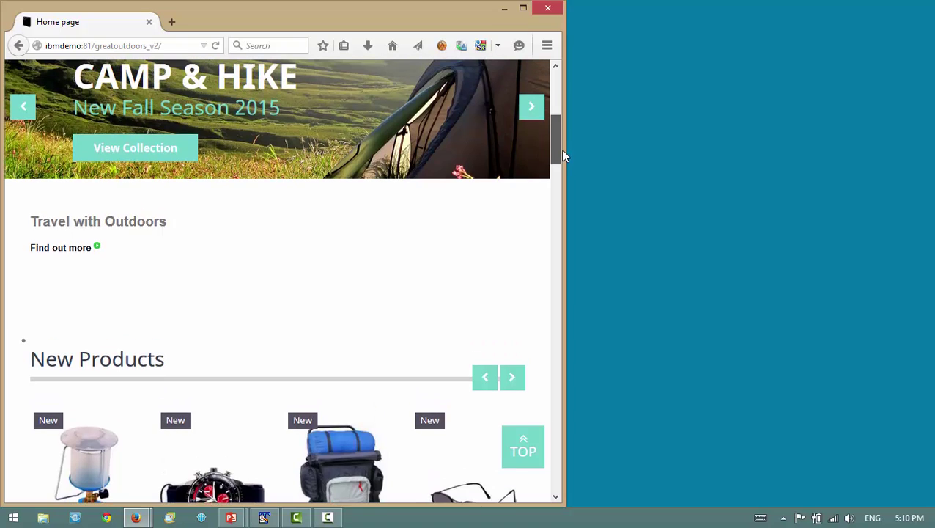
{"action": "left_click", "coordinate": [86, 249]}
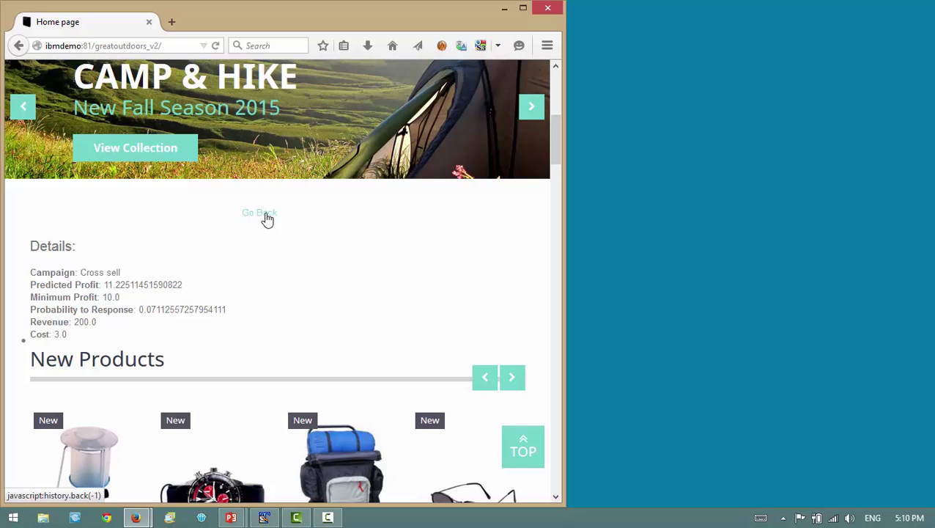
{"action": "left_click", "coordinate": [267, 217]}
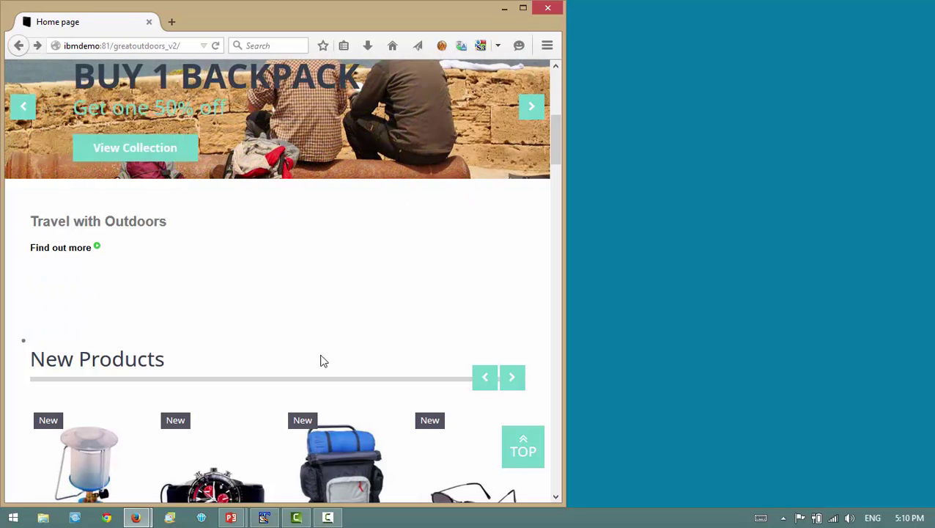
- Bring Analytical Decision Management forward and select Twitter_Online_Offers.str for Customer Interactions
{"action": "mouse_move", "coordinate": [146, 522]}
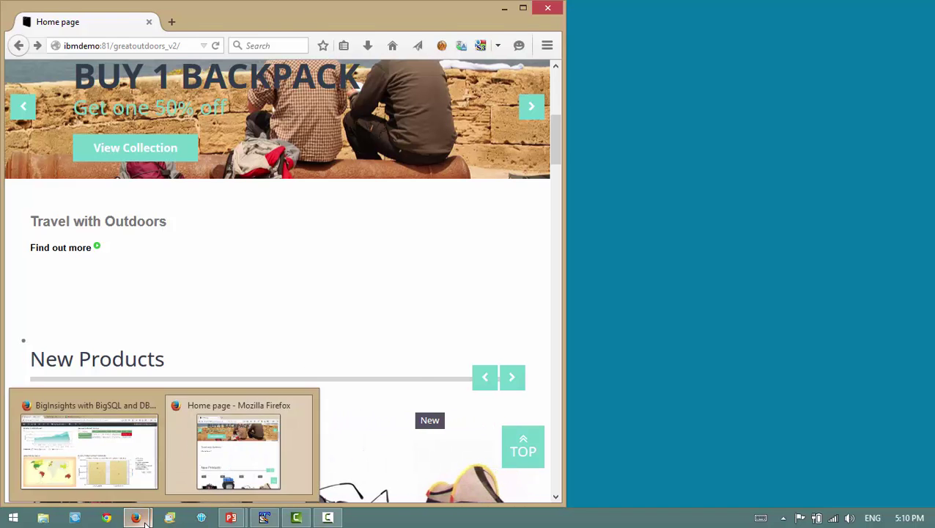
{"action": "left_click", "coordinate": [95, 447]}
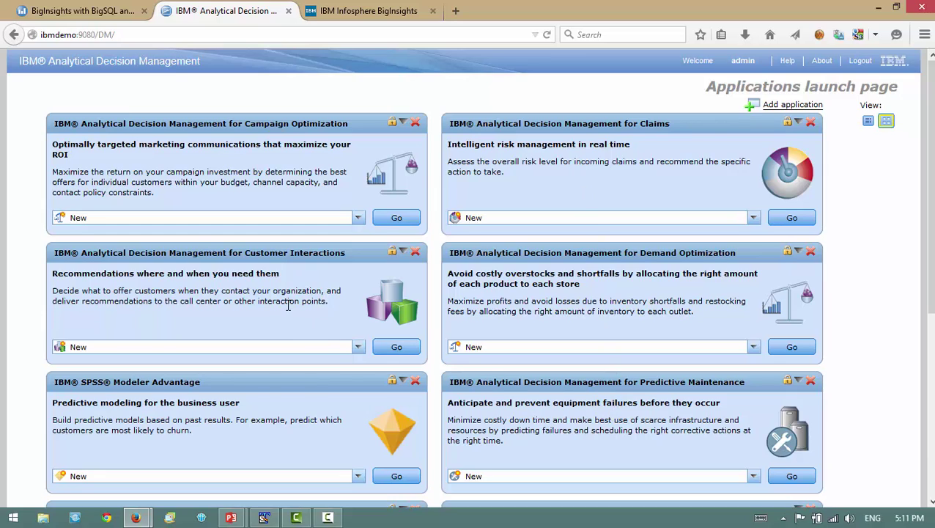
{"action": "left_click", "coordinate": [359, 349]}
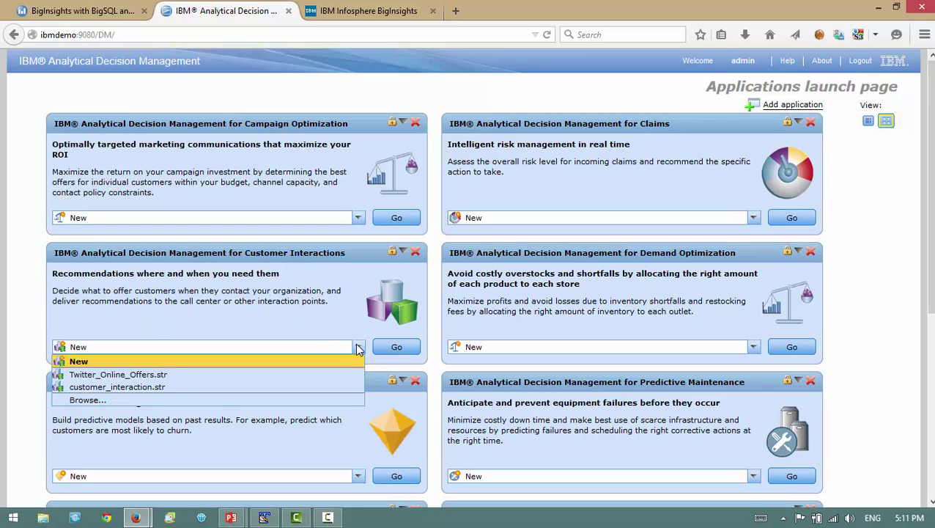
{"action": "left_click", "coordinate": [328, 374]}
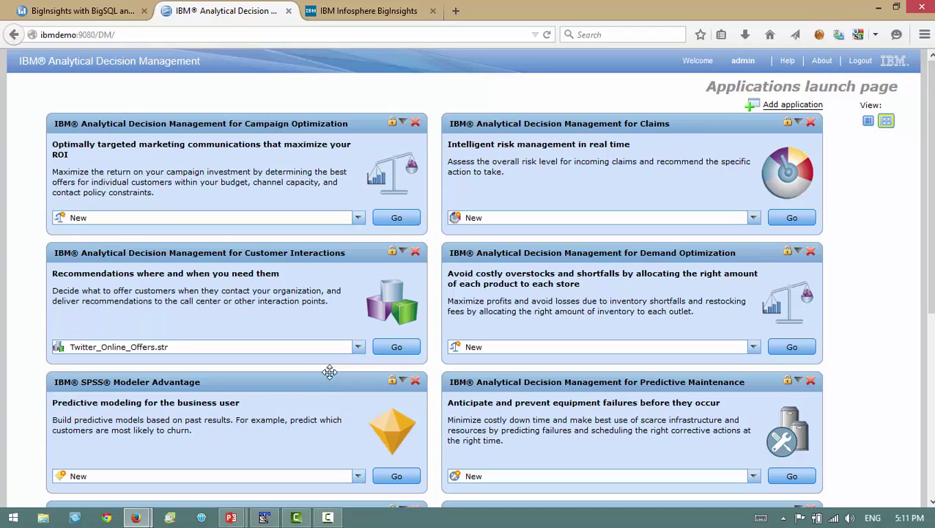
- Launch the Twitter_Online_Offers project and review the description of each project step
{"action": "left_click", "coordinate": [396, 348]}
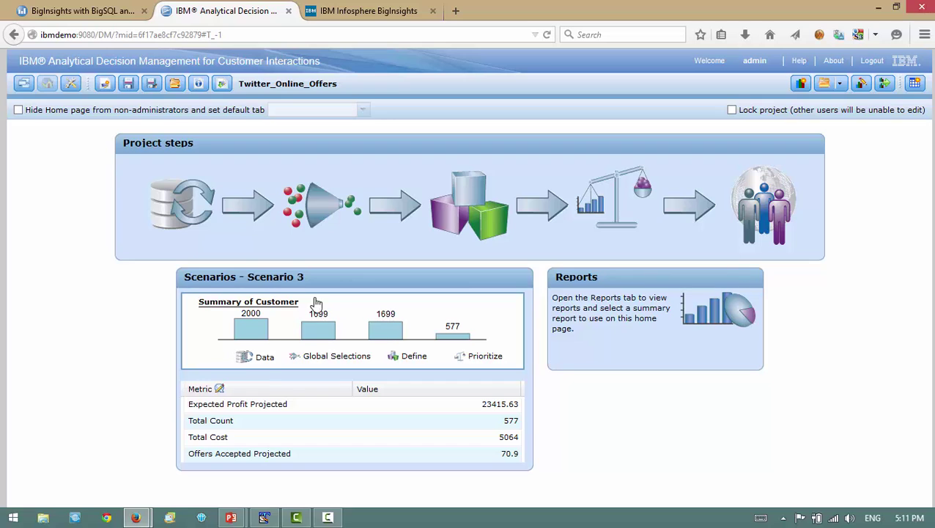
{"action": "mouse_move", "coordinate": [182, 220]}
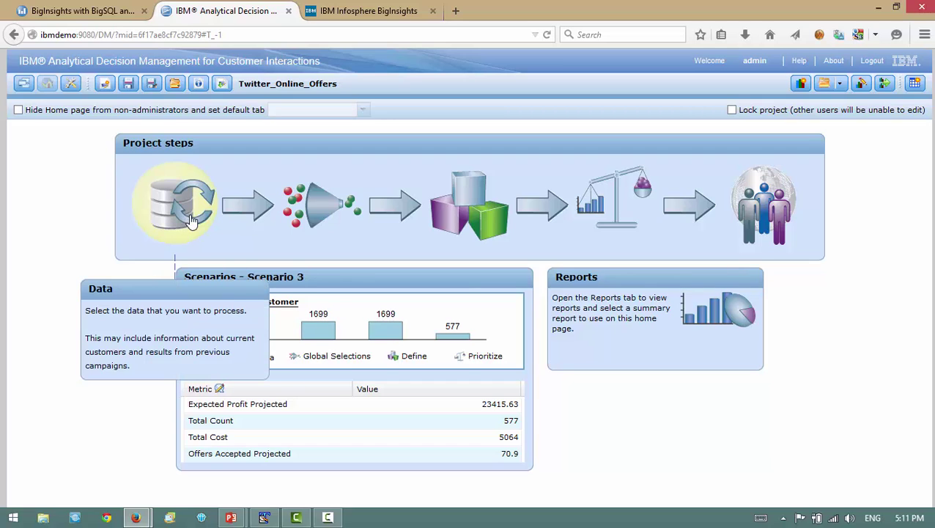
{"action": "mouse_move", "coordinate": [311, 217]}
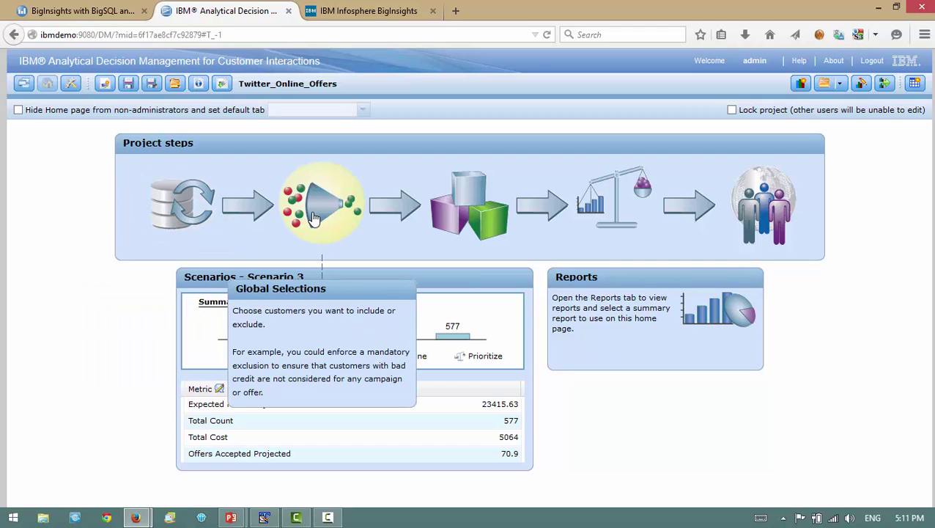
{"action": "mouse_move", "coordinate": [473, 223]}
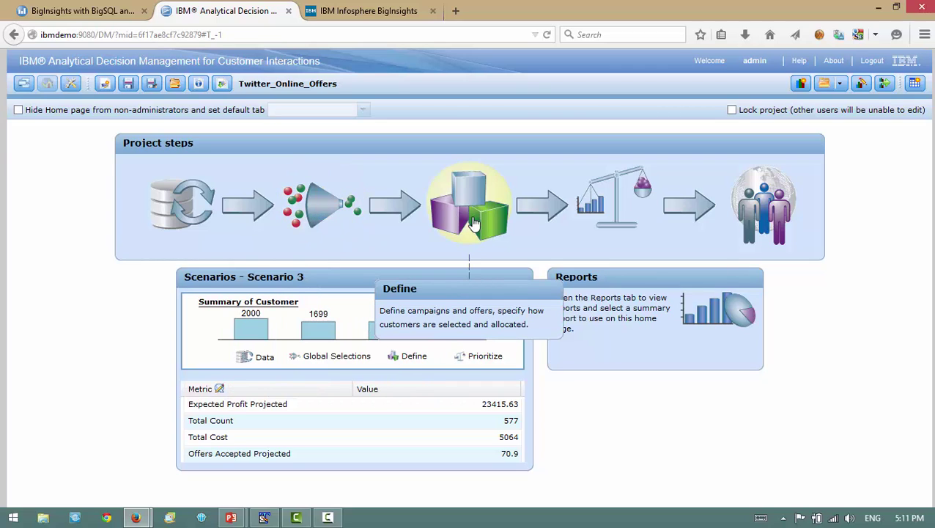
{"action": "mouse_move", "coordinate": [617, 219]}
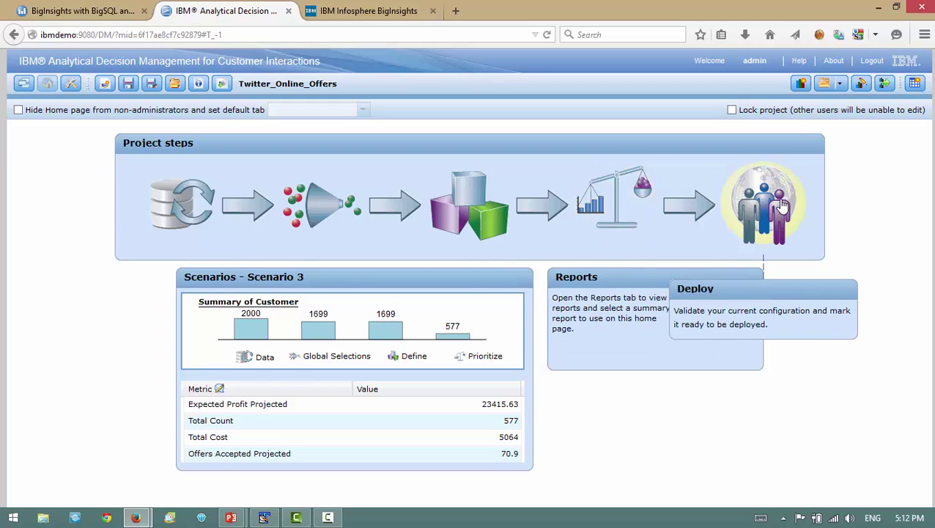
- Open Global Selections and expand the Bad Payment Record, Weeks Since Last Offer and Product Category rules
{"action": "left_click", "coordinate": [315, 214]}
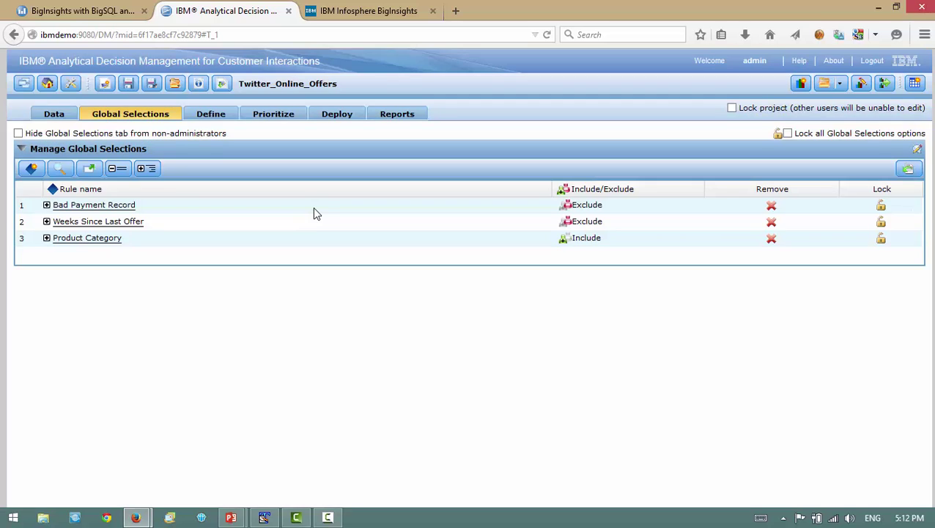
{"action": "left_click", "coordinate": [47, 206]}
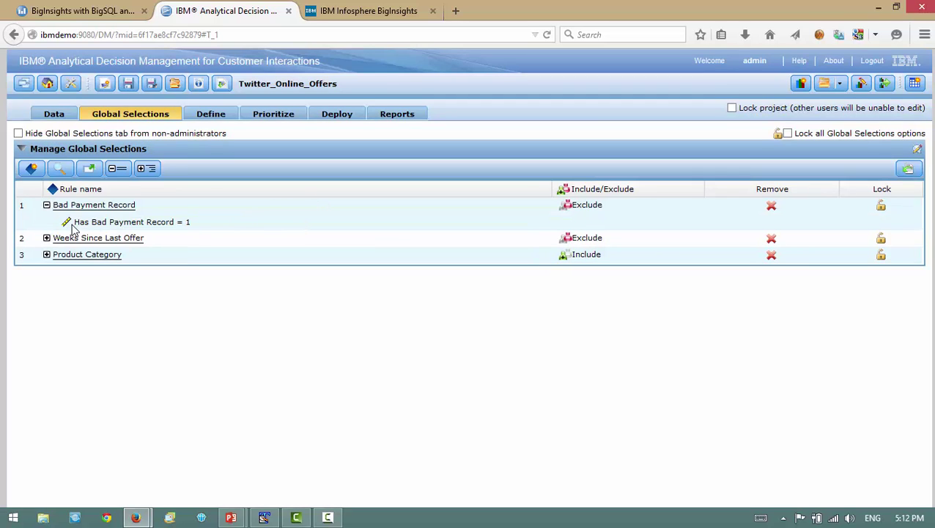
{"action": "left_click", "coordinate": [47, 238]}
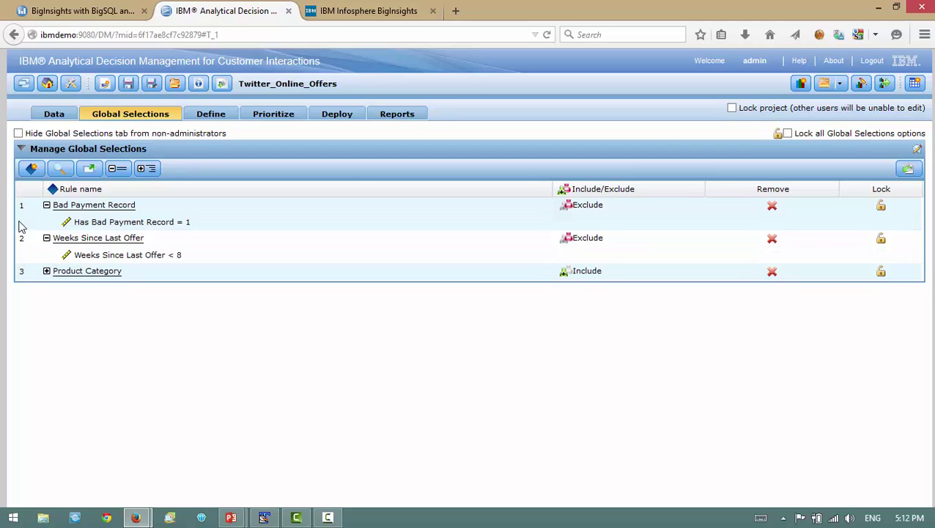
{"action": "left_click", "coordinate": [46, 271]}
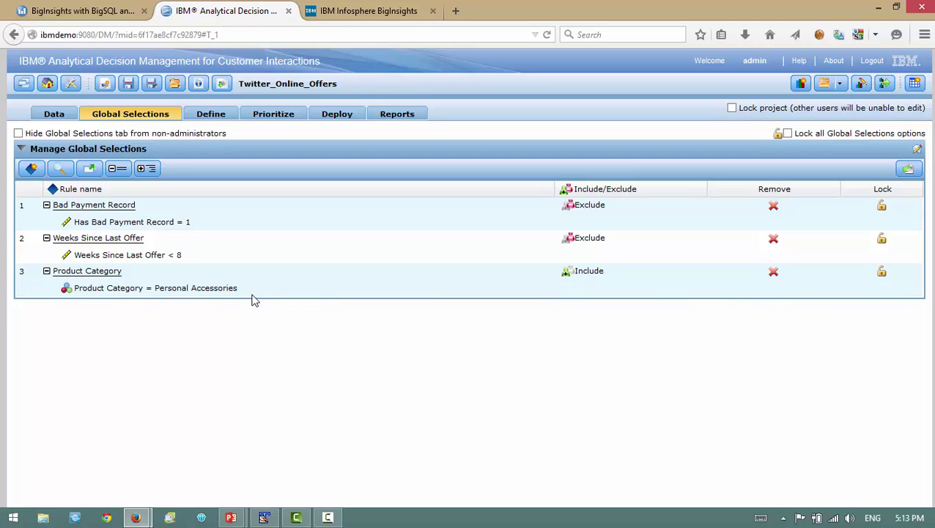
- On the Define tab, expand Retention and Cross sell, view the Sunglasses offer, then return to Retention
{"action": "left_click", "coordinate": [217, 120]}
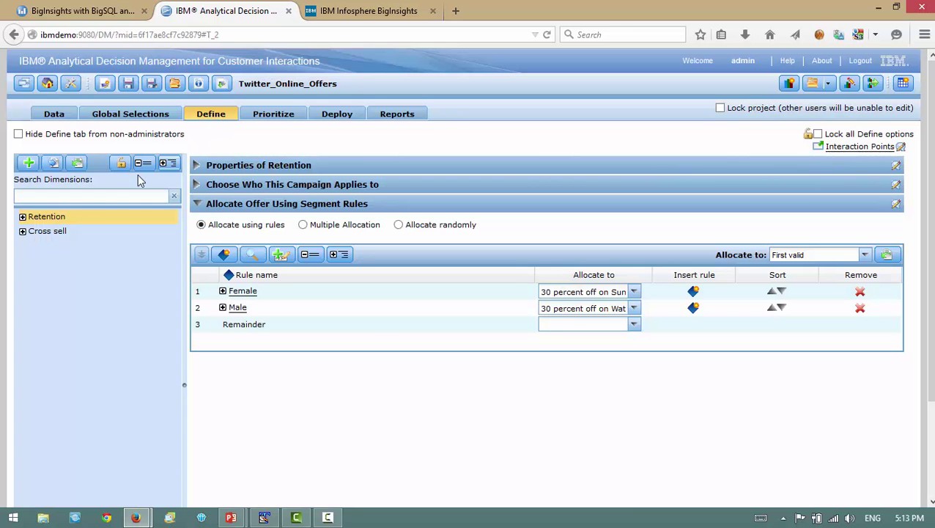
{"action": "left_click", "coordinate": [22, 217]}
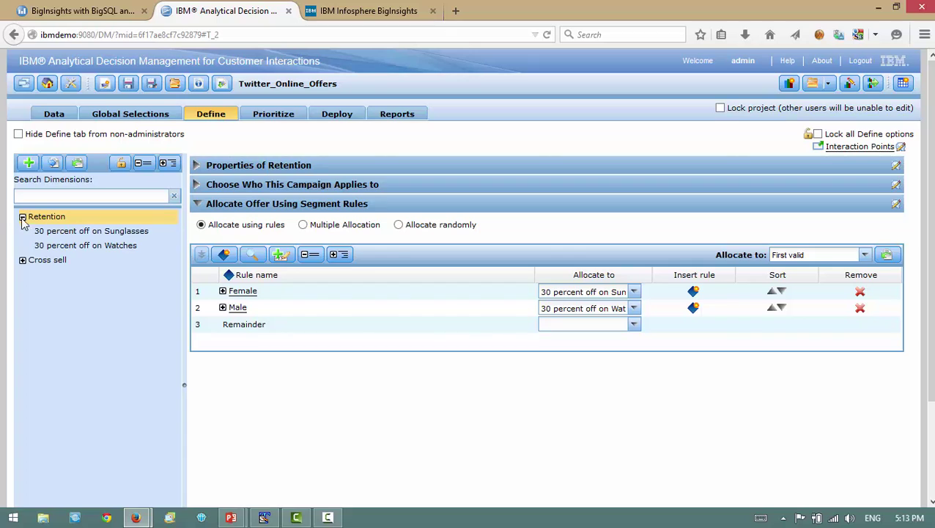
{"action": "left_click", "coordinate": [22, 260]}
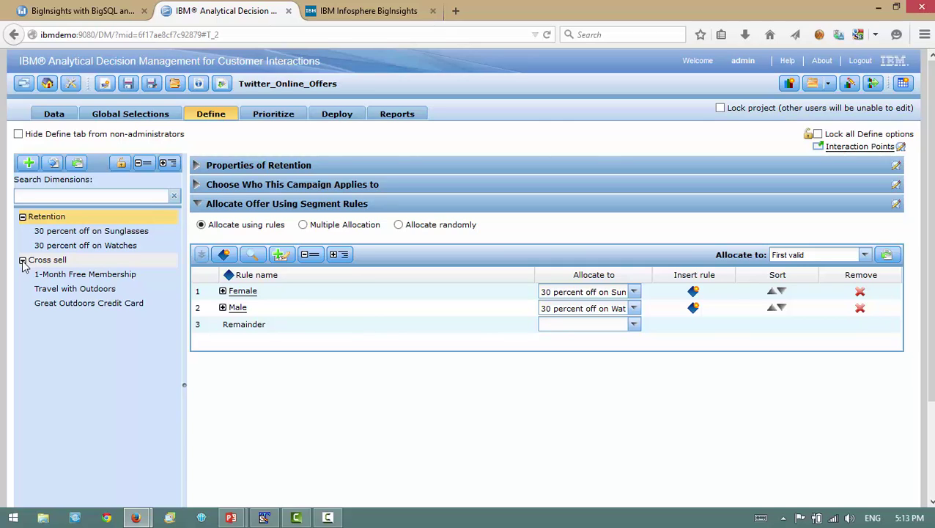
{"action": "left_click", "coordinate": [65, 233]}
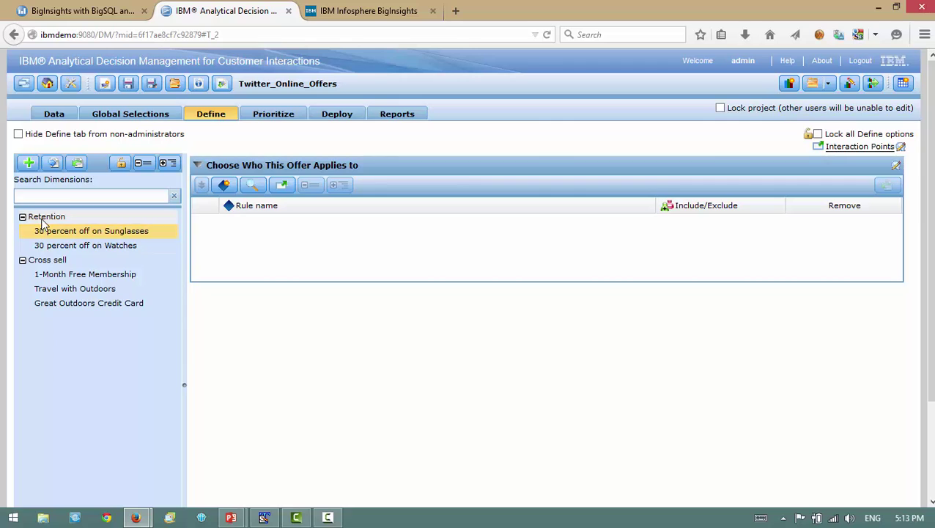
{"action": "left_click", "coordinate": [46, 218]}
- Expand the Female rule and check its Allocate to offers, keeping 30 percent off Sunglasses
{"action": "left_click", "coordinate": [223, 290]}
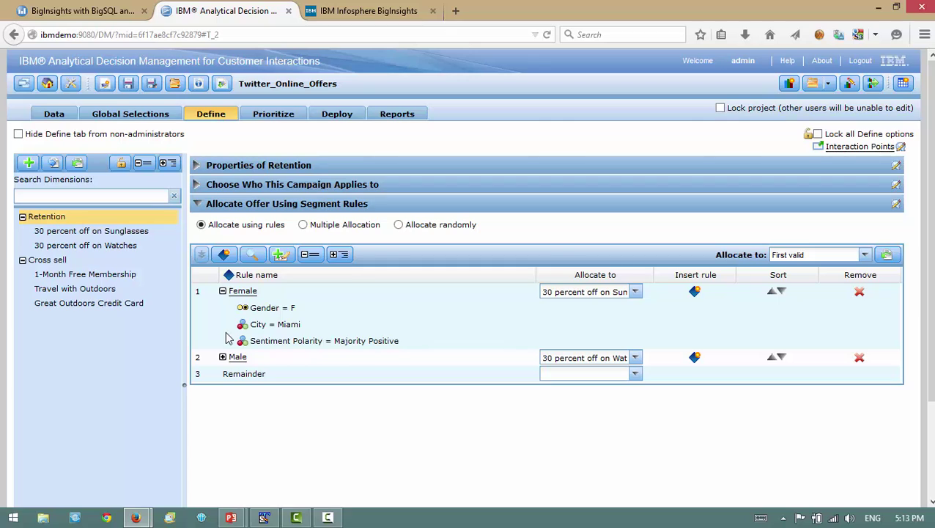
{"action": "left_click", "coordinate": [591, 293]}
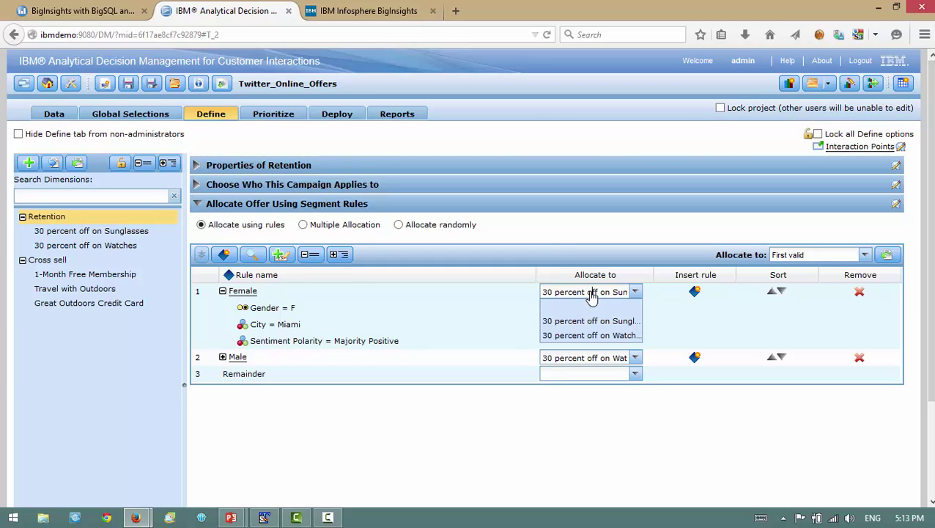
{"action": "left_click", "coordinate": [595, 293]}
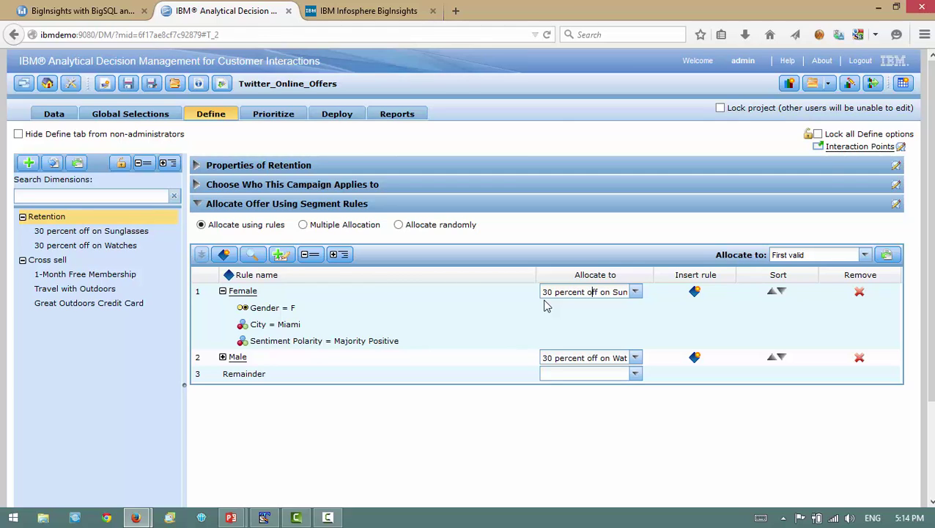
- Scroll the SocialMediaData.csv sheet to the Polarity column and check the sentiment values in rows 28 and 29
{"action": "left_click", "coordinate": [371, 12]}
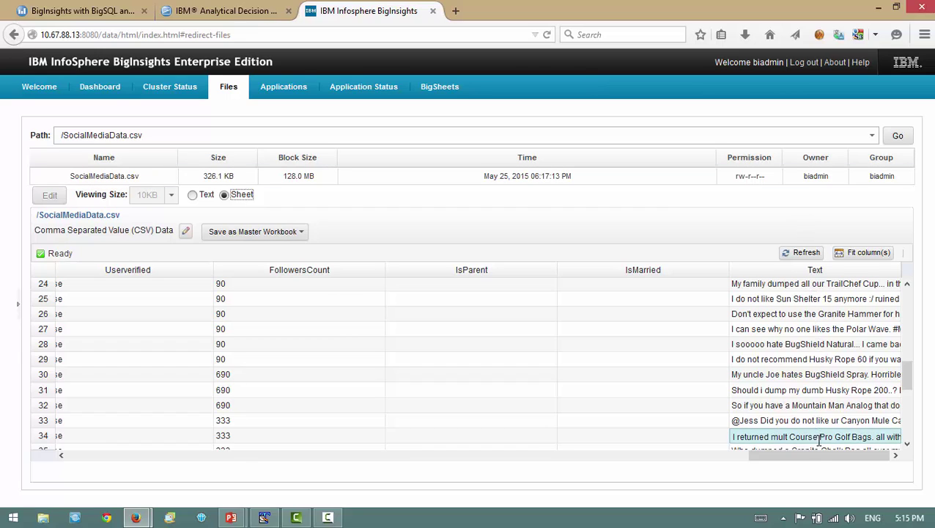
{"action": "left_click_drag", "start_coordinate": [821, 459], "coordinate": [377, 446]}
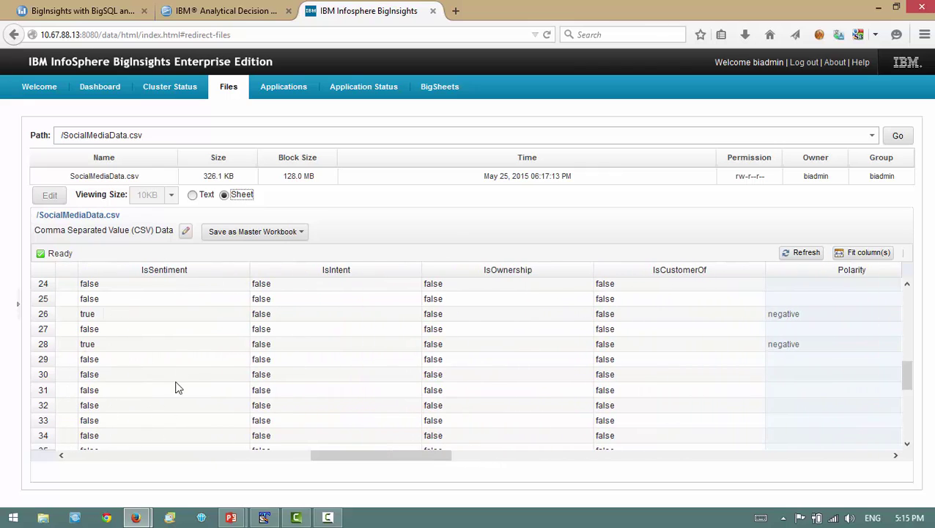
{"action": "left_click_drag", "start_coordinate": [358, 459], "coordinate": [454, 462]}
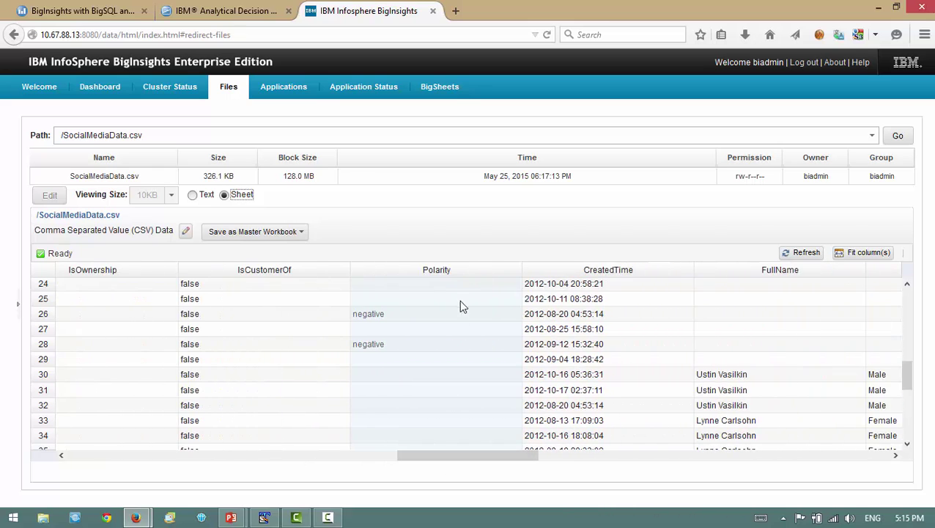
{"action": "left_click", "coordinate": [447, 359]}
{"action": "left_click", "coordinate": [448, 348]}
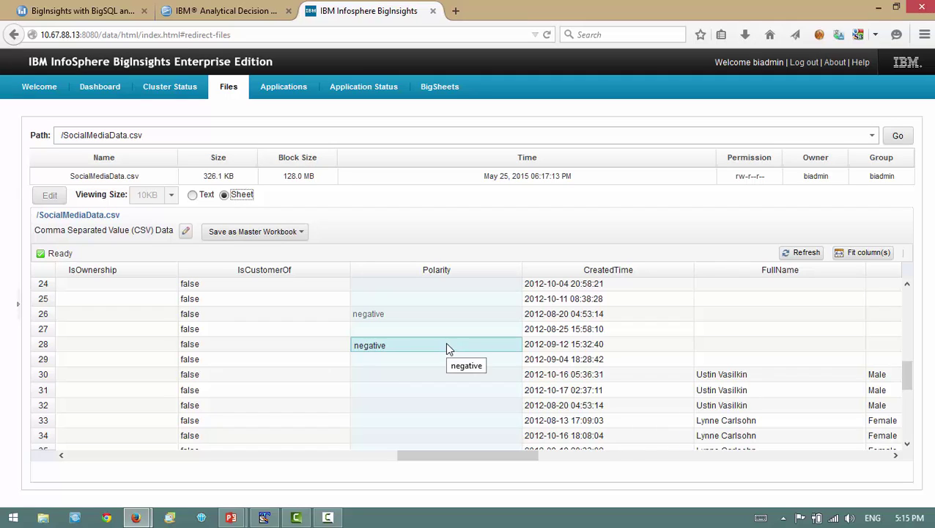
- Go back to the BigInsights with BigSQL and DB2 BLU dashboard, still filtered to Camping Equipment and Personal Accessories
{"action": "left_click", "coordinate": [103, 15]}
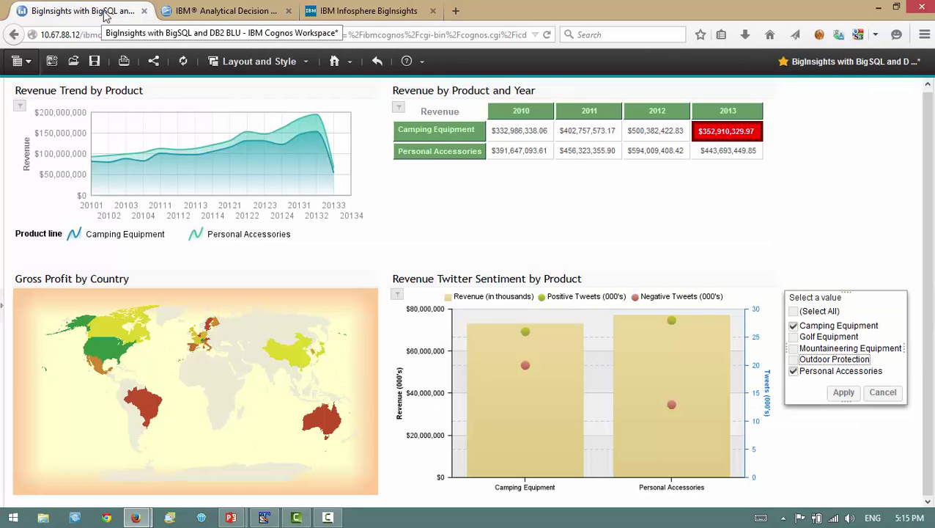